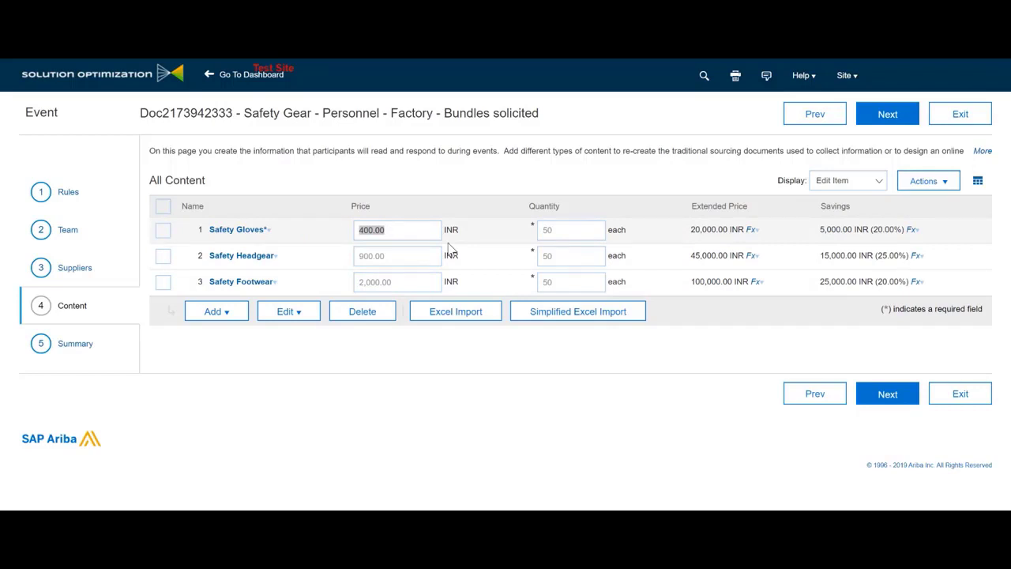
Finish the gloves price edit and publish the Safety Gear RFP event from its Summary step
click(88, 350)
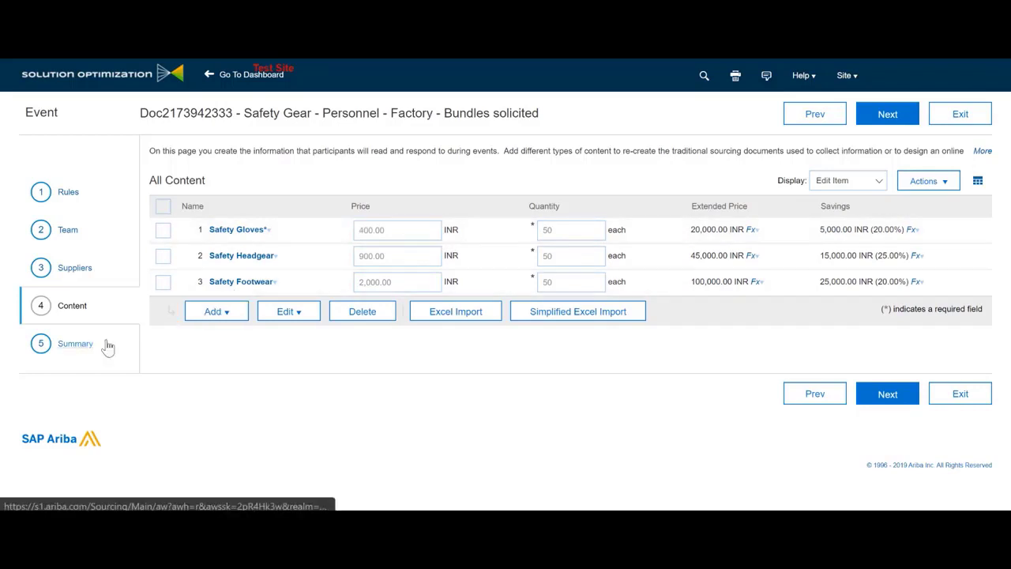
click(888, 115)
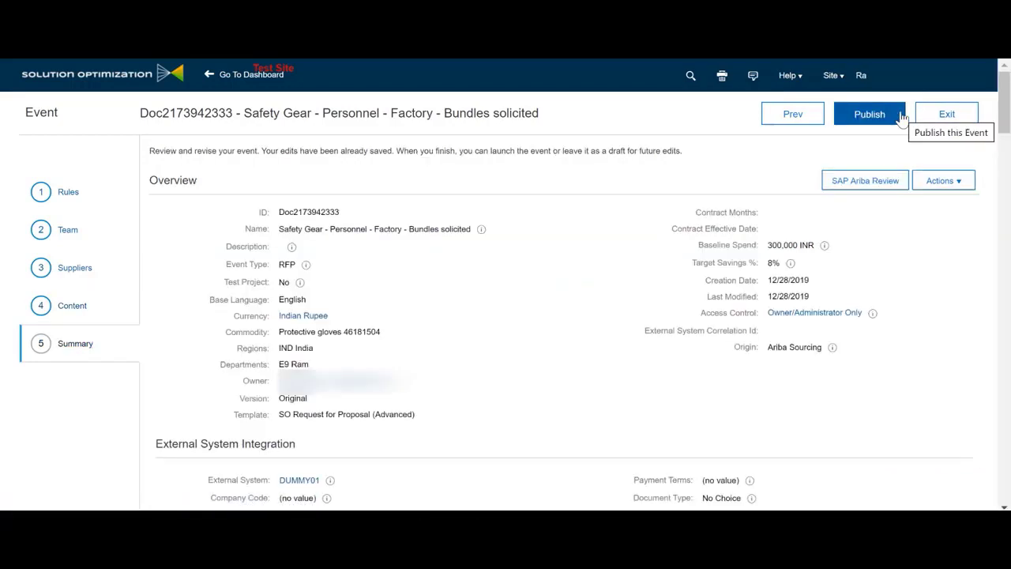
click(854, 118)
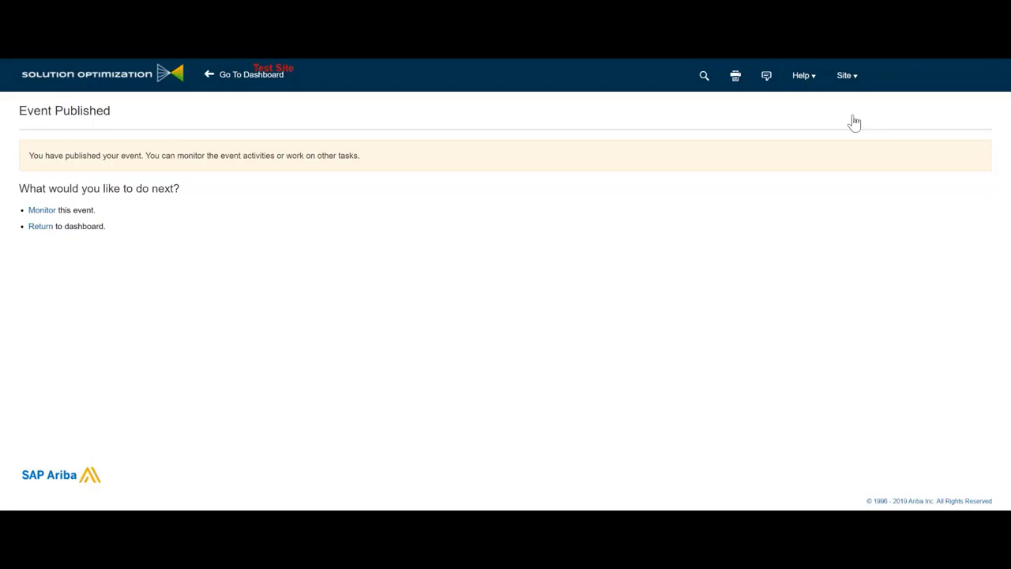
Monitor the event and view the supplier's Alt 1 prices of 200, 500 and 1,500 INR
click(44, 211)
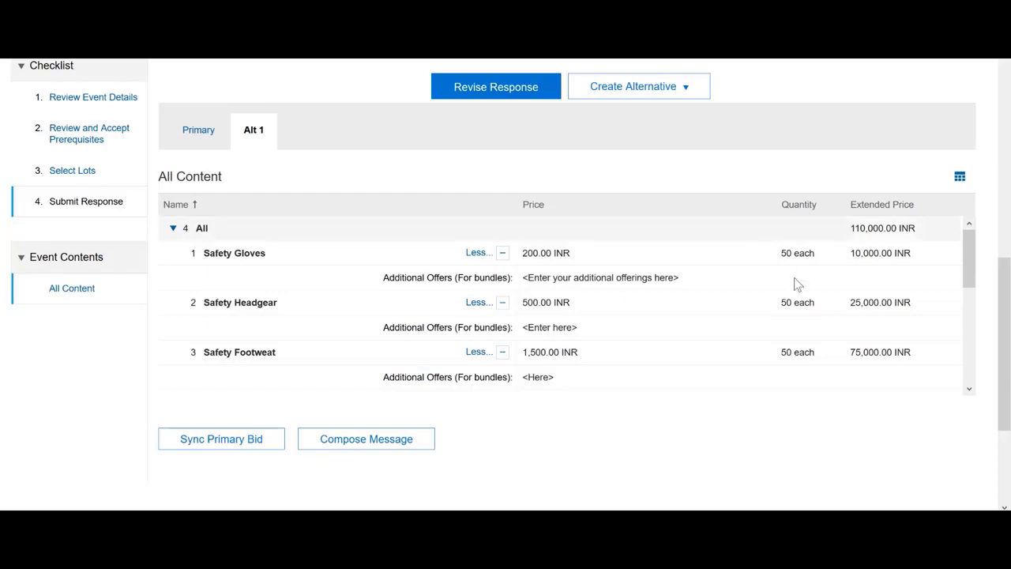
scroll(940, 299, up, 3)
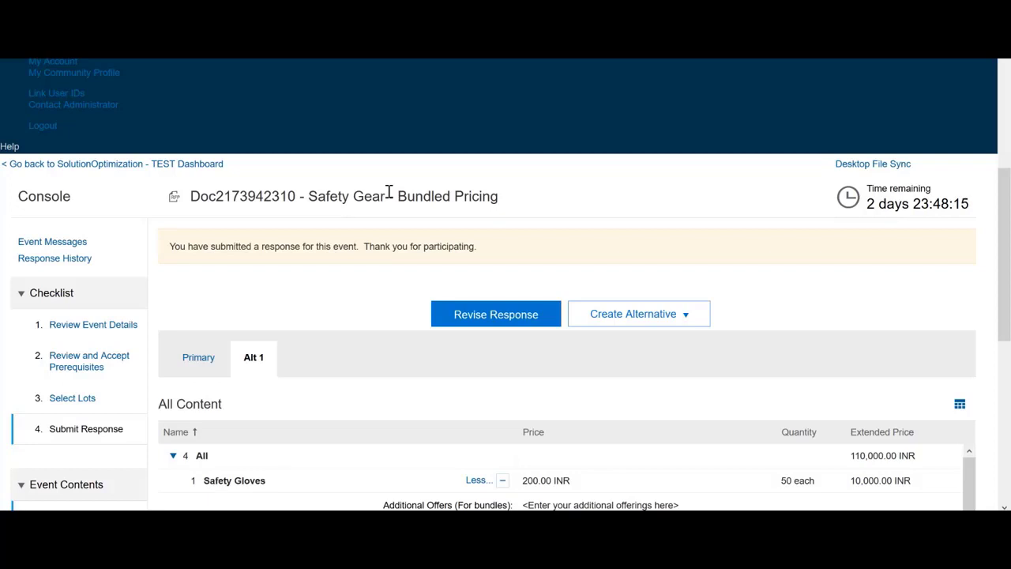
scroll(388, 197, down, 3)
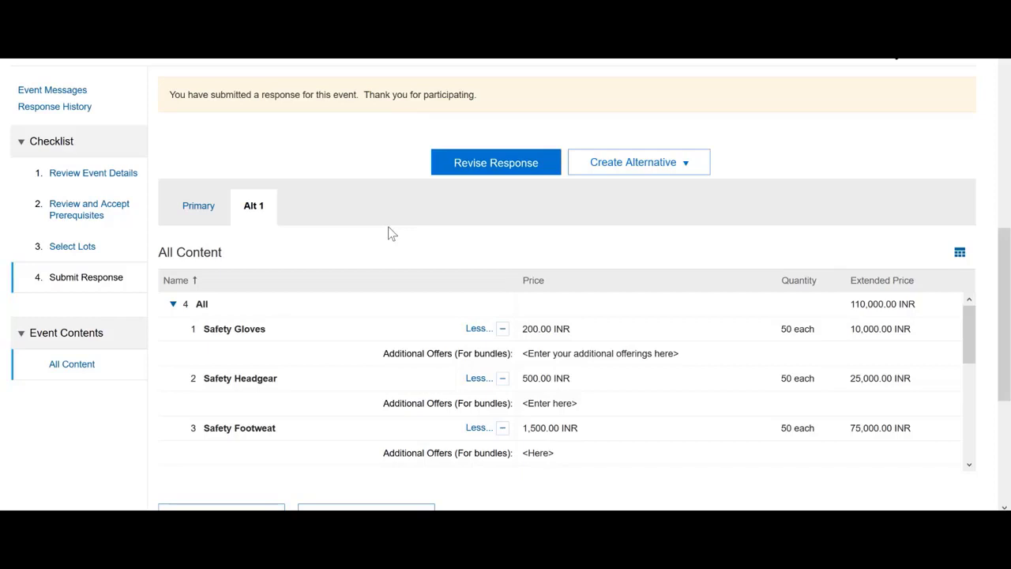
Create bundle alternative Alt 2 with a 'Gloves & Headgear' bundle of Safety Gloves and Safety Headgear
click(611, 172)
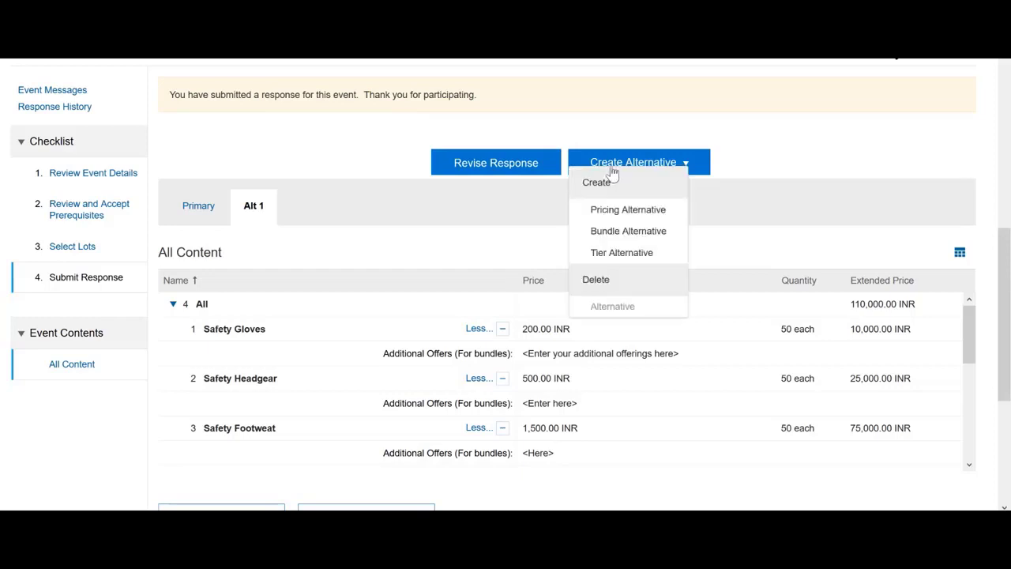
click(655, 231)
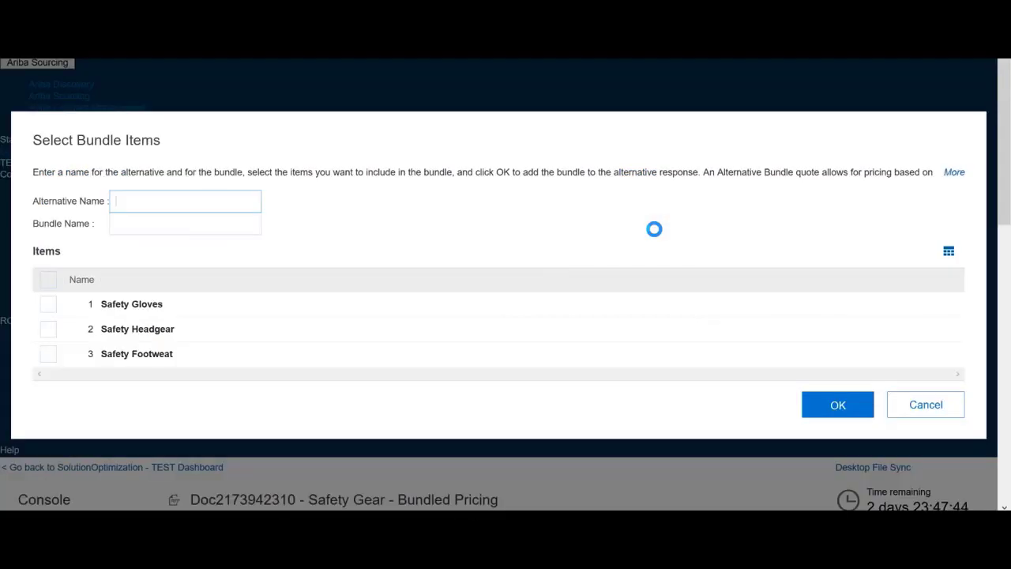
text(Alt 2)
key(Tab)
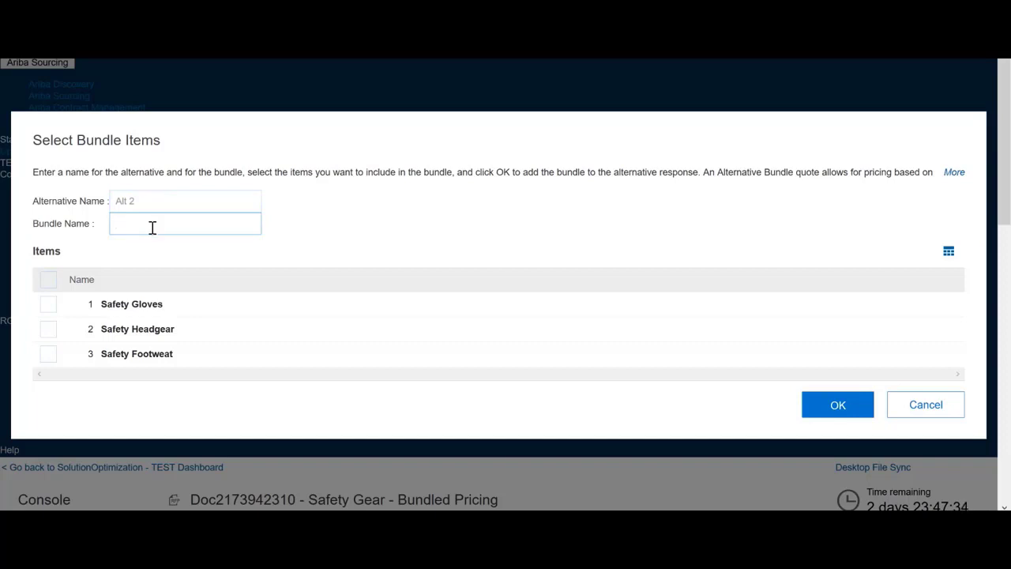
text(Gloves & Head)
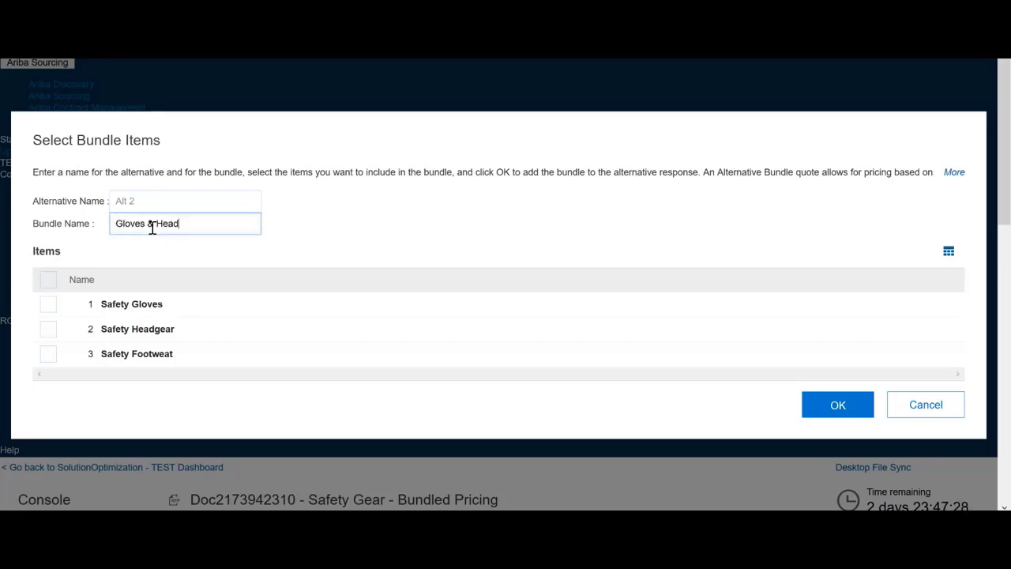
text(gear)
click(49, 304)
click(51, 331)
click(811, 411)
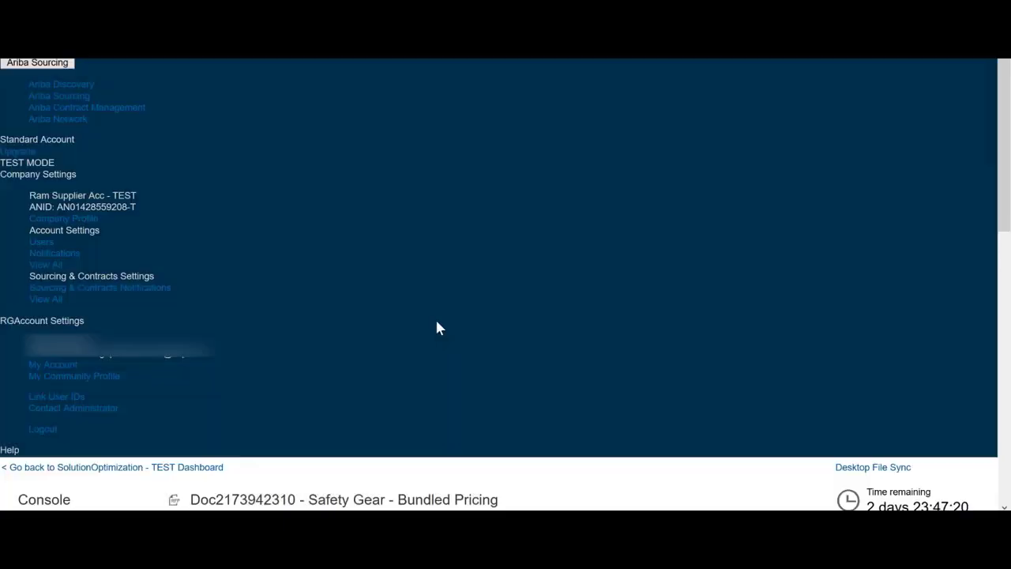
scroll(439, 327, down, 6)
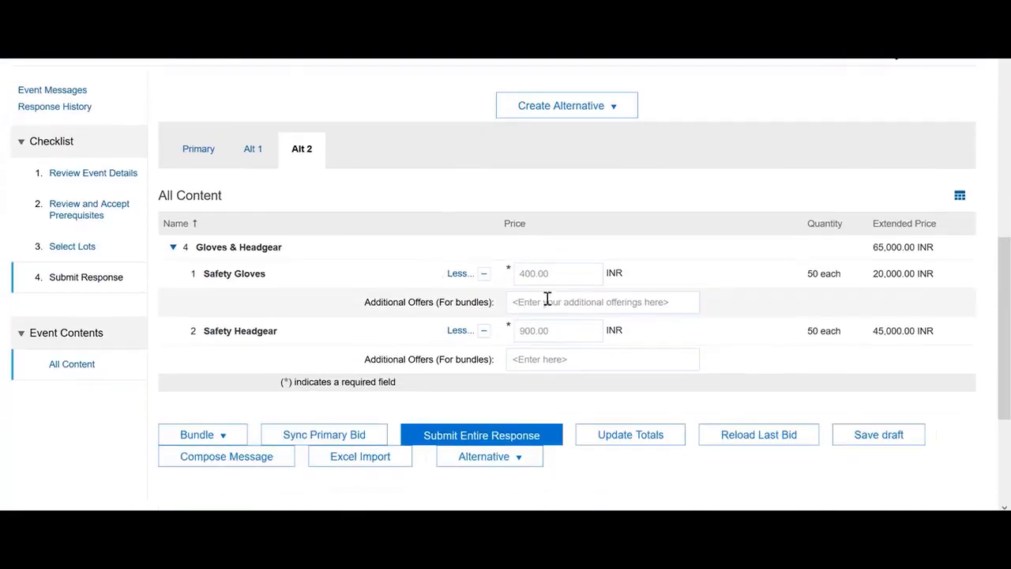
Reprice the bundle's Safety Gloves to 300 INR and Safety Headgear to 800 INR, then add another bundle
double_click(571, 276)
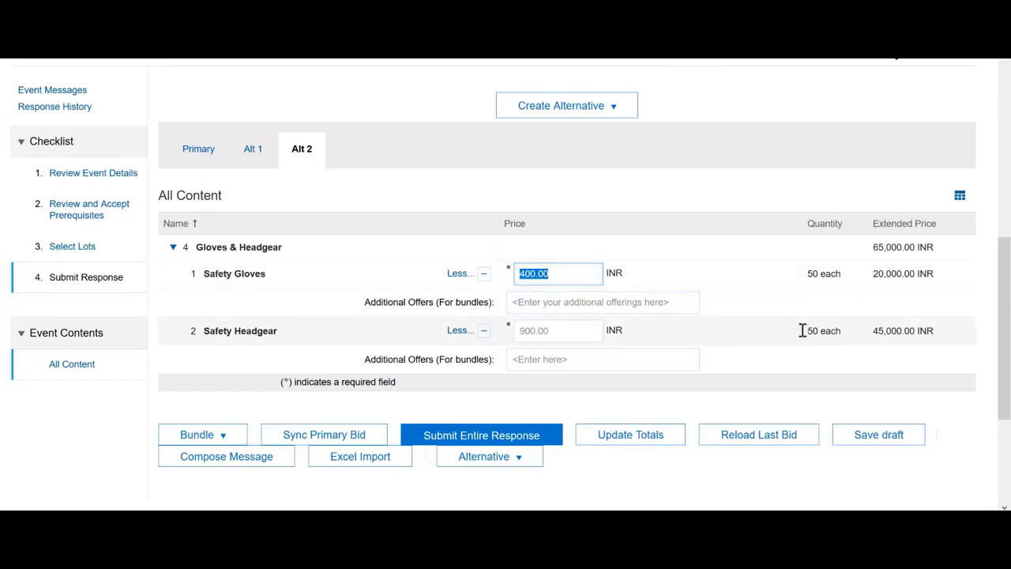
text(300)
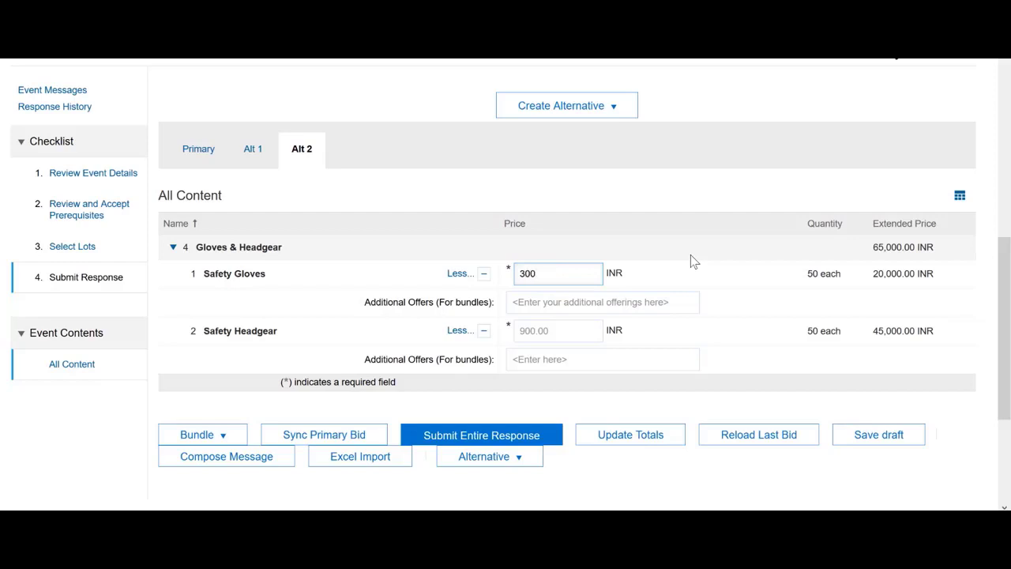
click(568, 332)
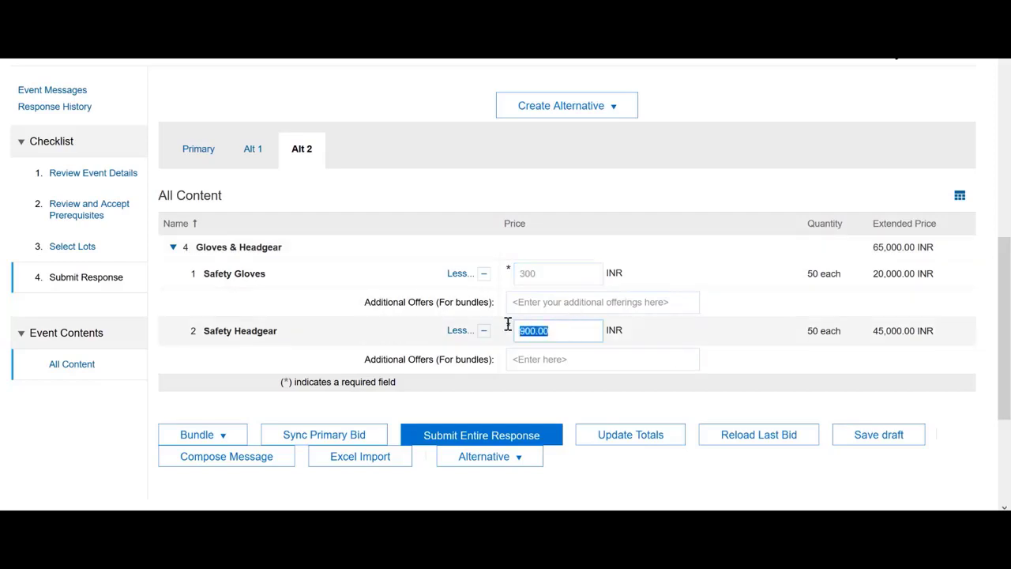
text(800)
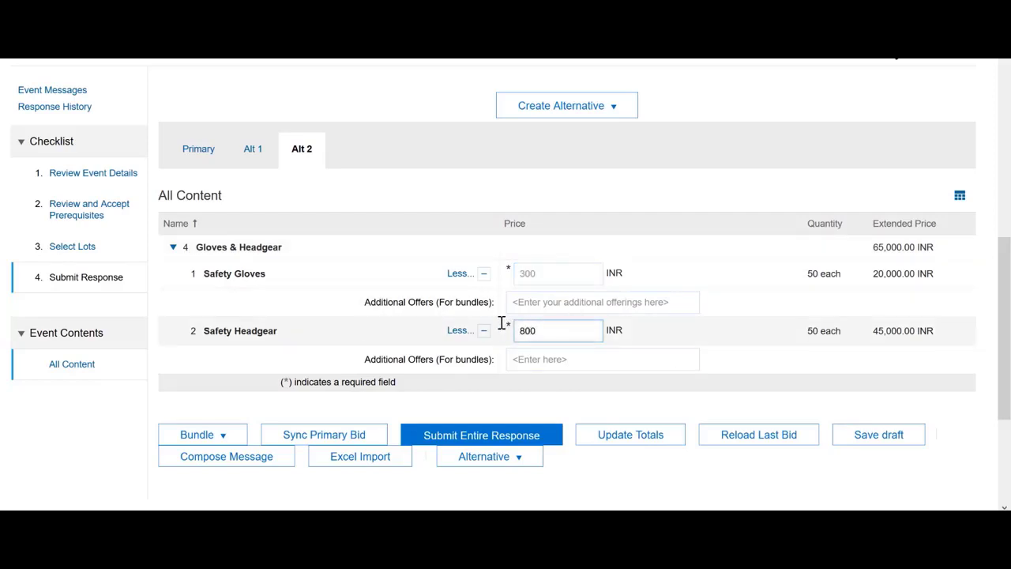
click(181, 437)
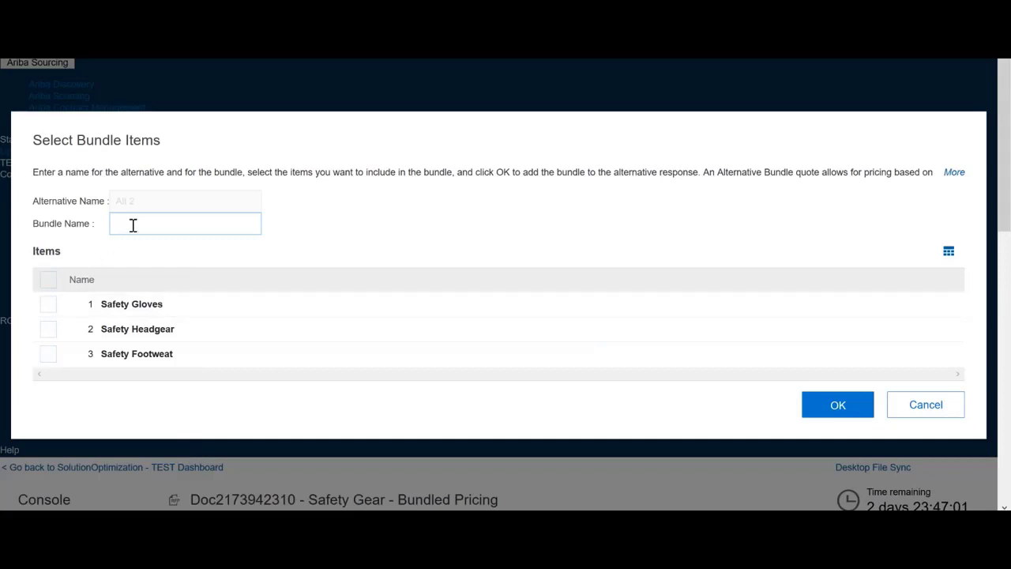
click(137, 223)
Add an 'All items' bundle of gloves, headgear and footwear to Alt 2, pricing gloves at 250 INR
text(All items)
click(46, 307)
click(53, 335)
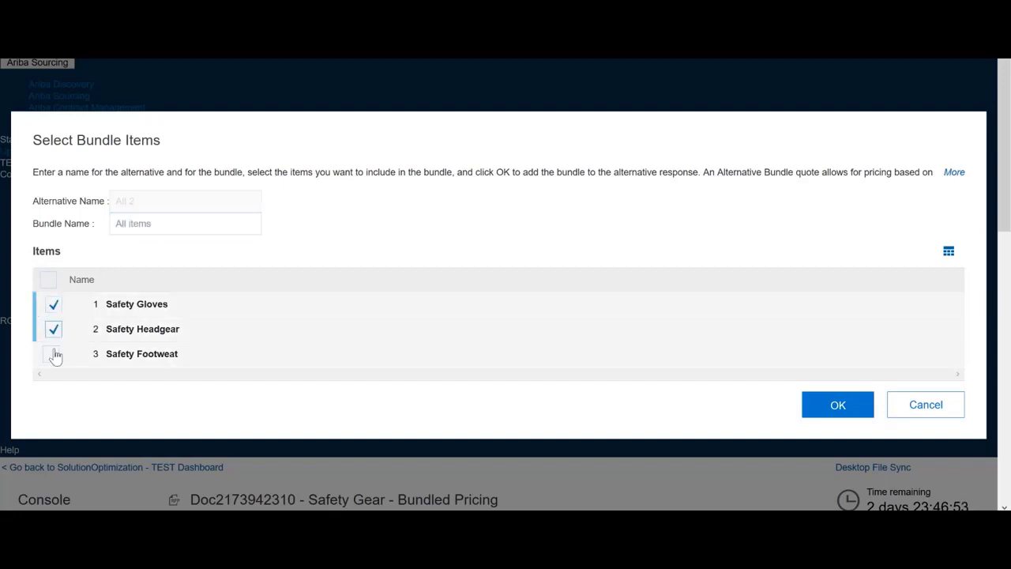
click(53, 355)
click(866, 406)
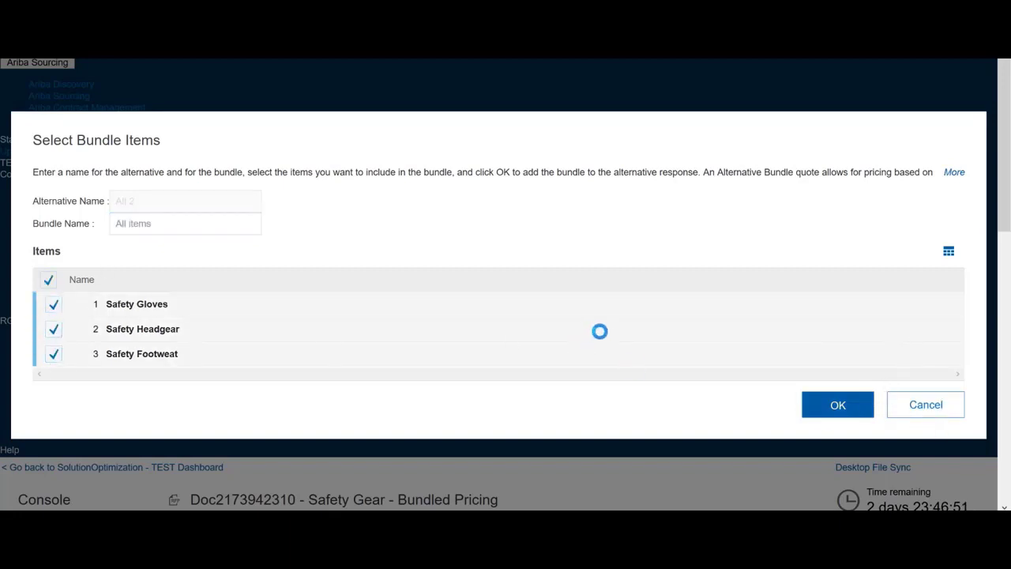
scroll(598, 338, down, 2)
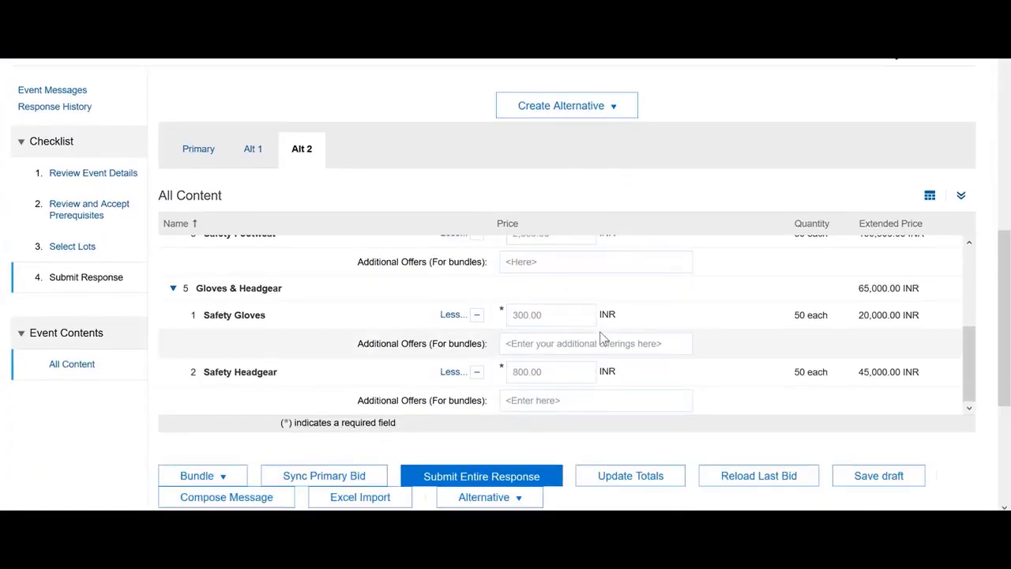
scroll(427, 326, up, 1)
scroll(426, 326, up, 3)
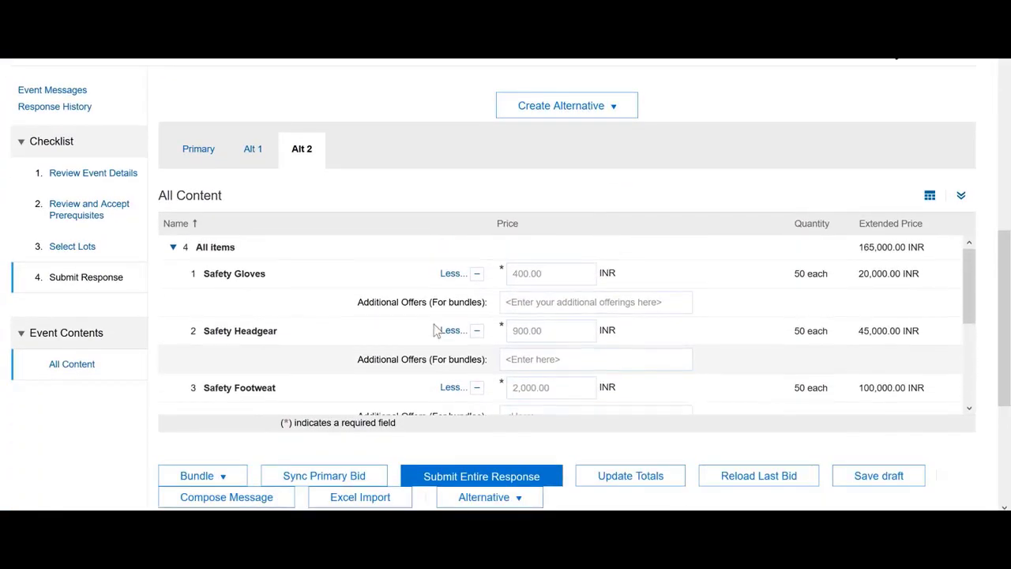
click(548, 274)
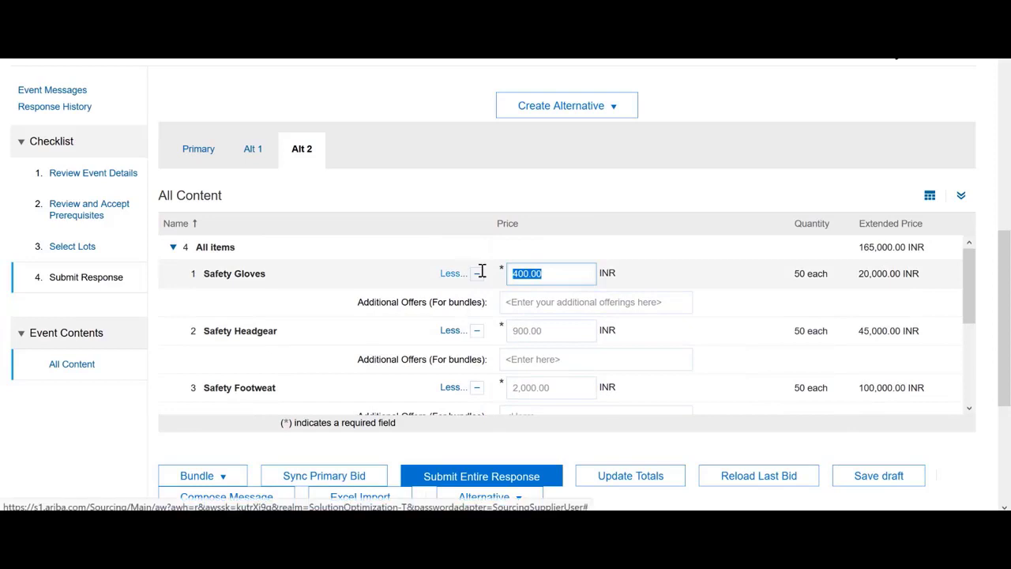
text(250)
Enter 650 INR for Safety Headgear and 1800 INR for Safety Footwear in the All items bundle
click(557, 330)
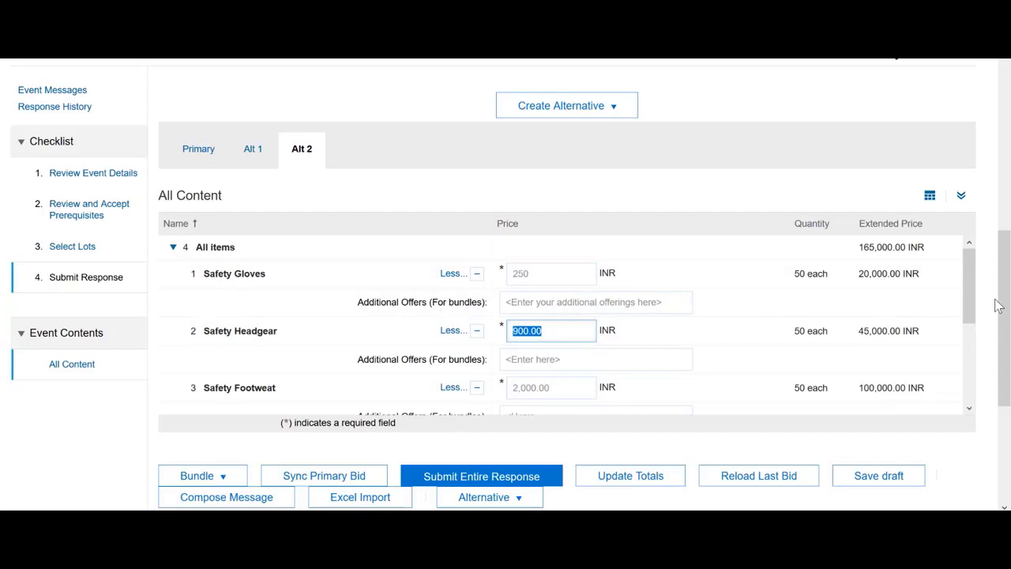
text(650)
click(512, 386)
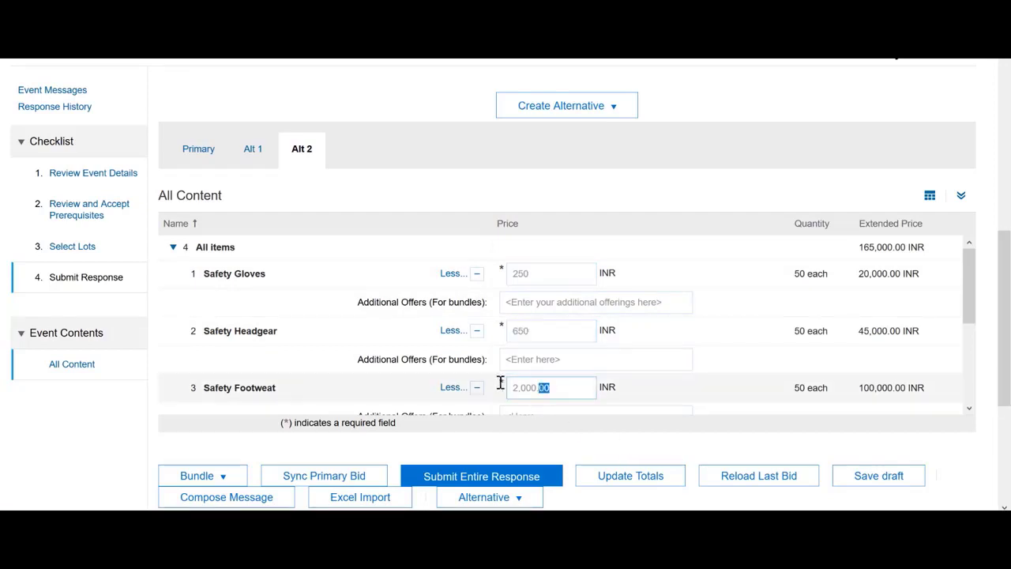
text(1800)
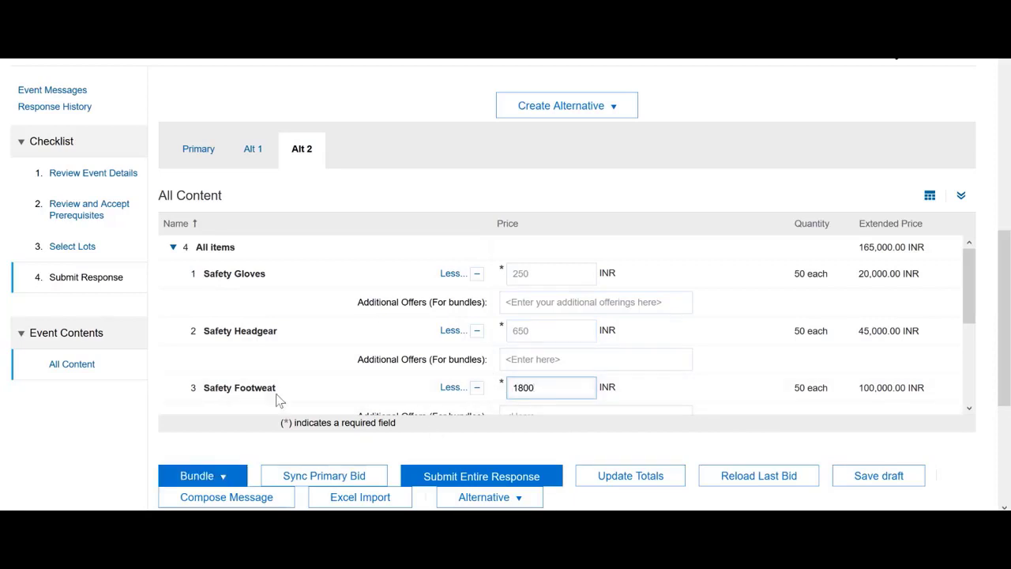
scroll(315, 312, up, 1)
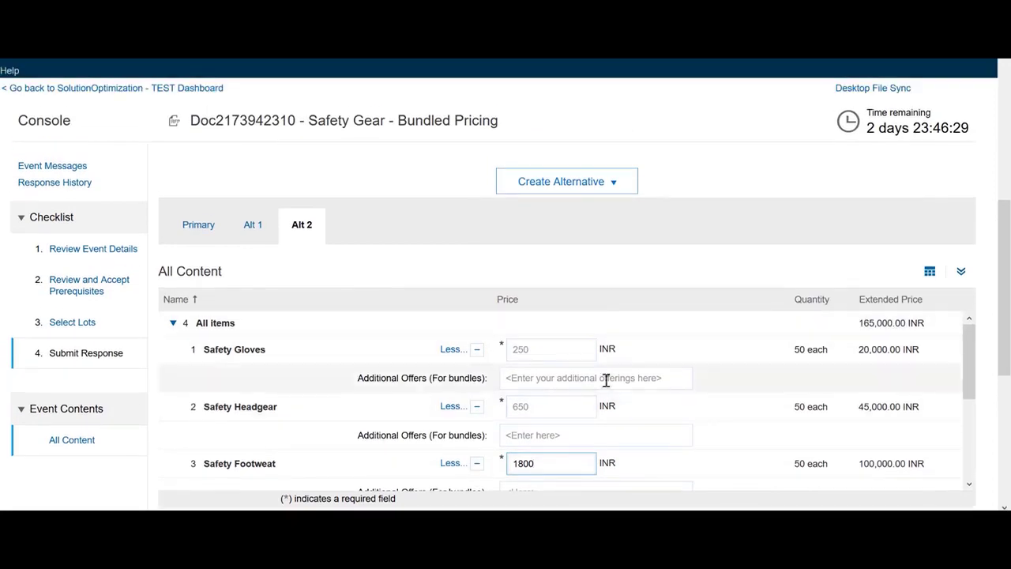
drag(970, 382, 986, 451)
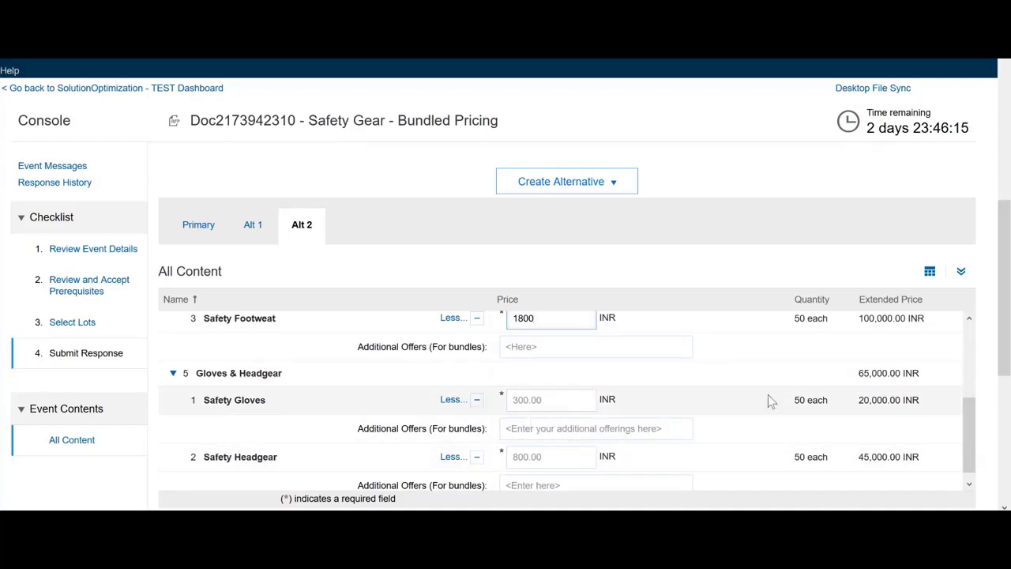
drag(970, 435, 971, 367)
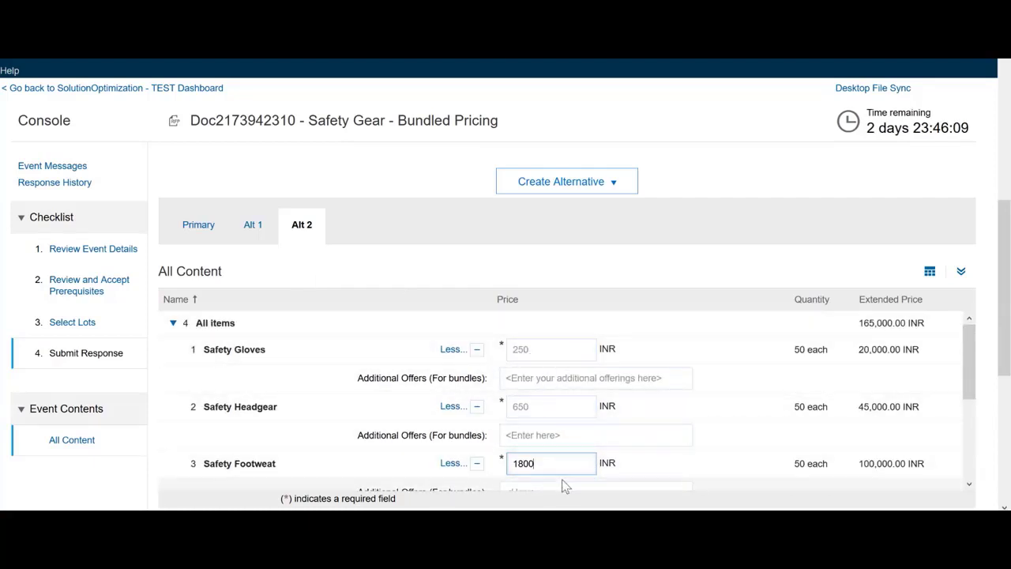
drag(1009, 292, 1009, 330)
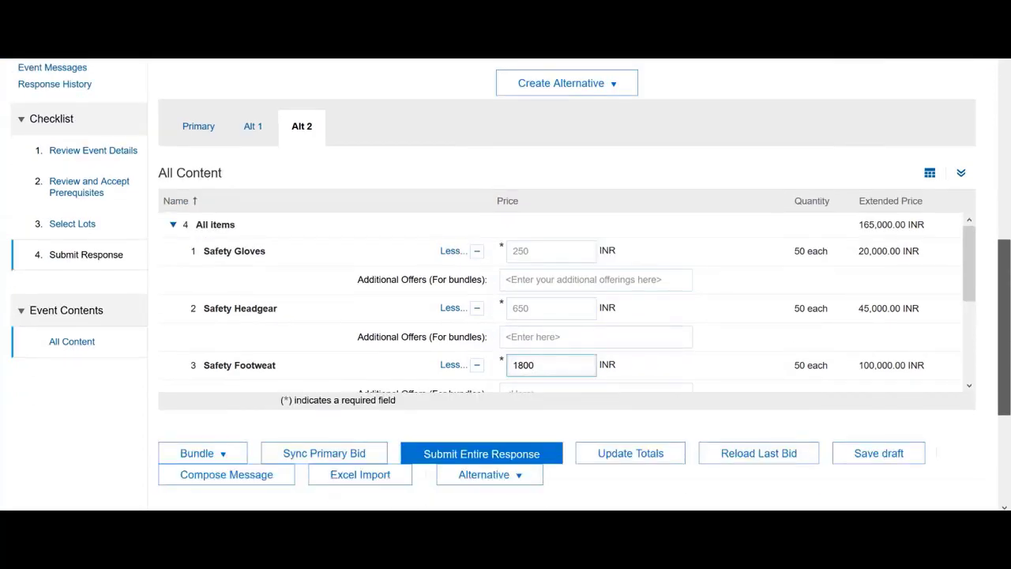
Submit and confirm the entire revised response, with the All items bundle totalling 135,000 INR
click(496, 458)
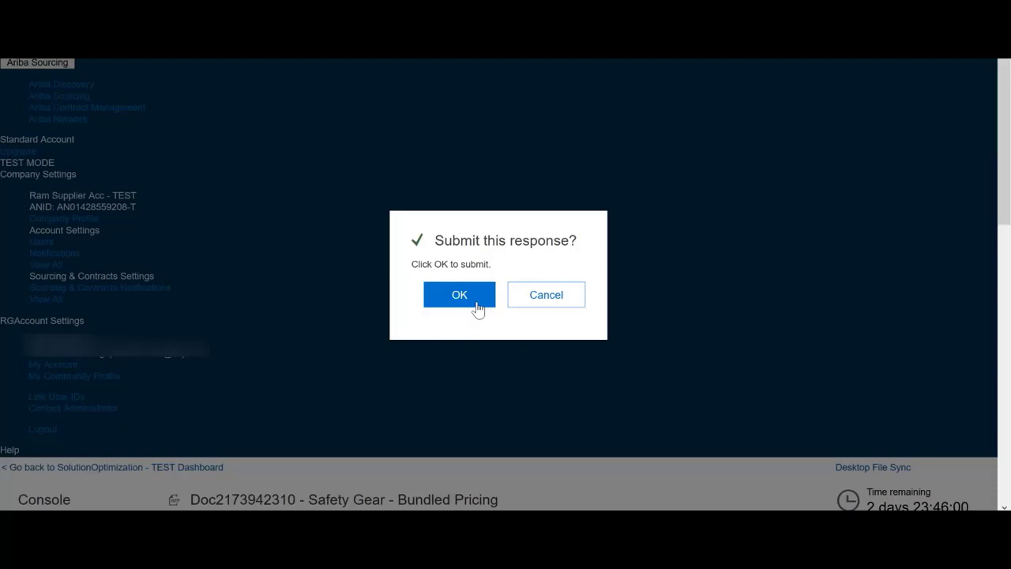
click(478, 309)
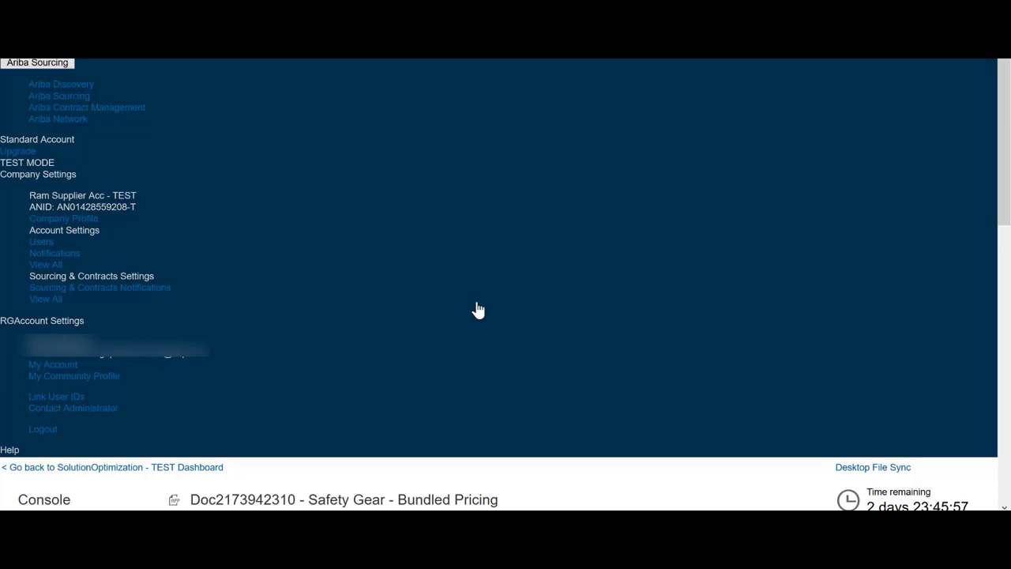
scroll(478, 308, down, 5)
scroll(478, 308, down, 1)
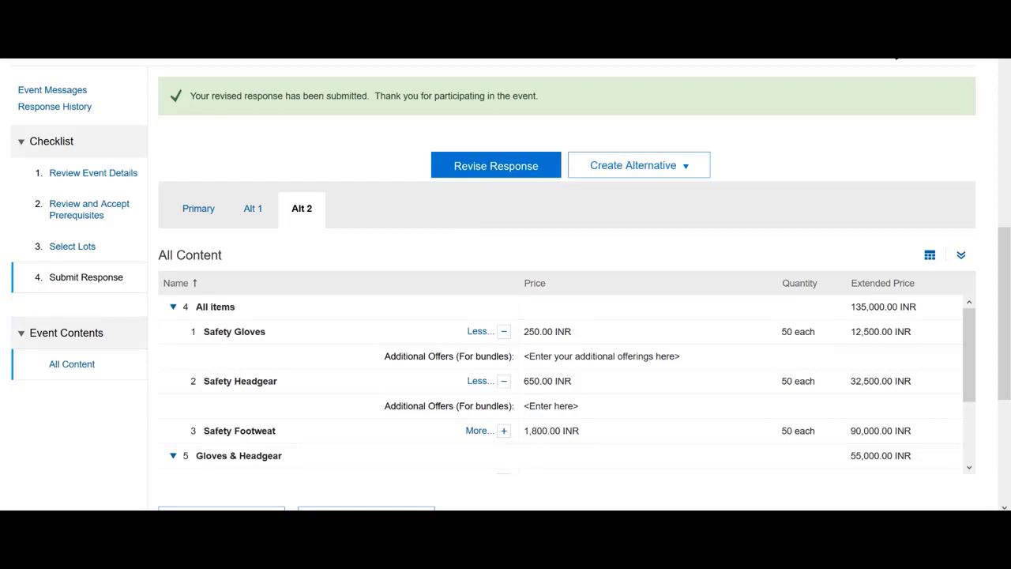
mouse_move(228, 522)
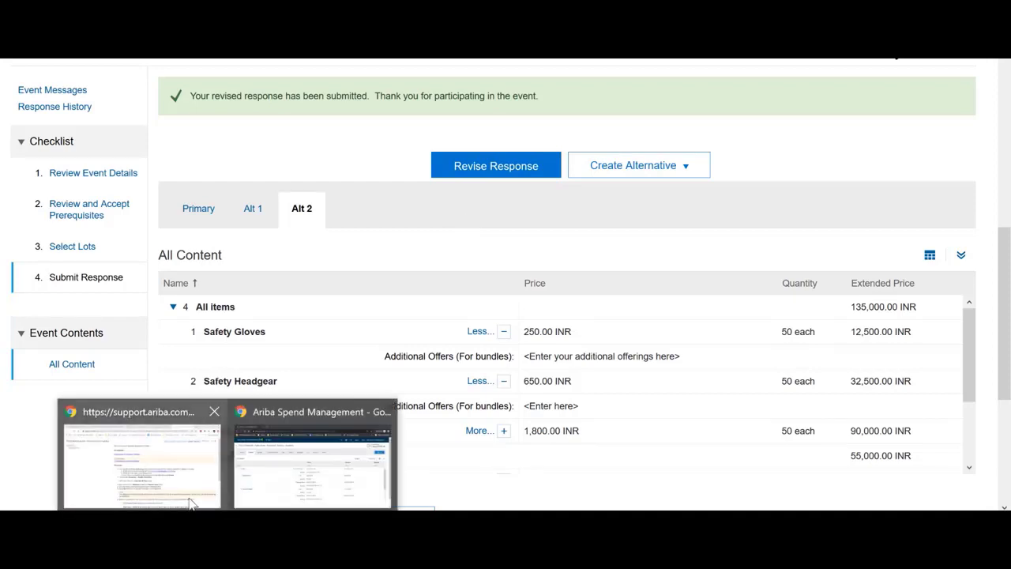
click(296, 488)
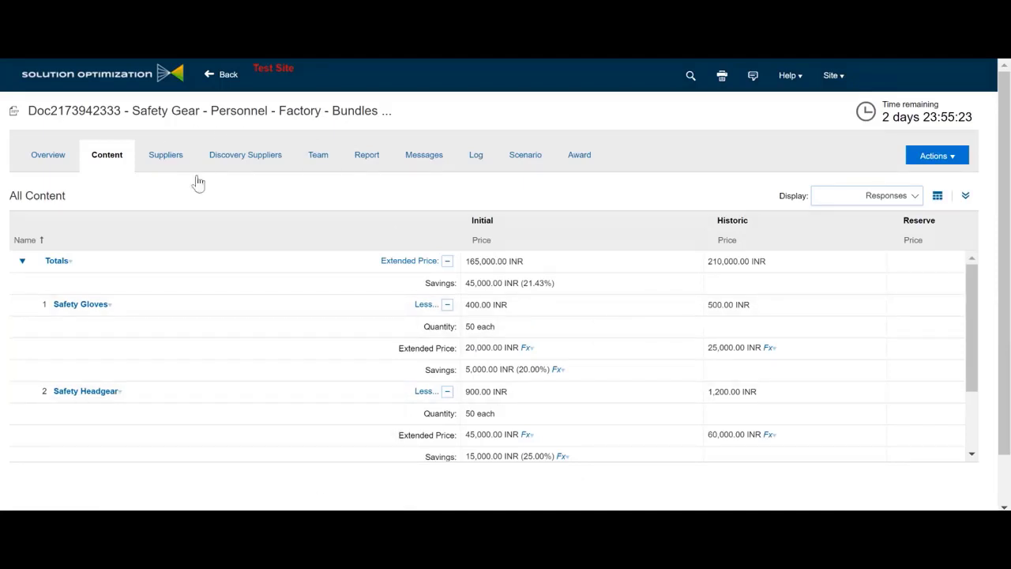
Review both alternatives' bundle bids in the buyer's event content, including Safety Gloves details
scroll(887, 366, down, 2)
scroll(887, 366, up, 2)
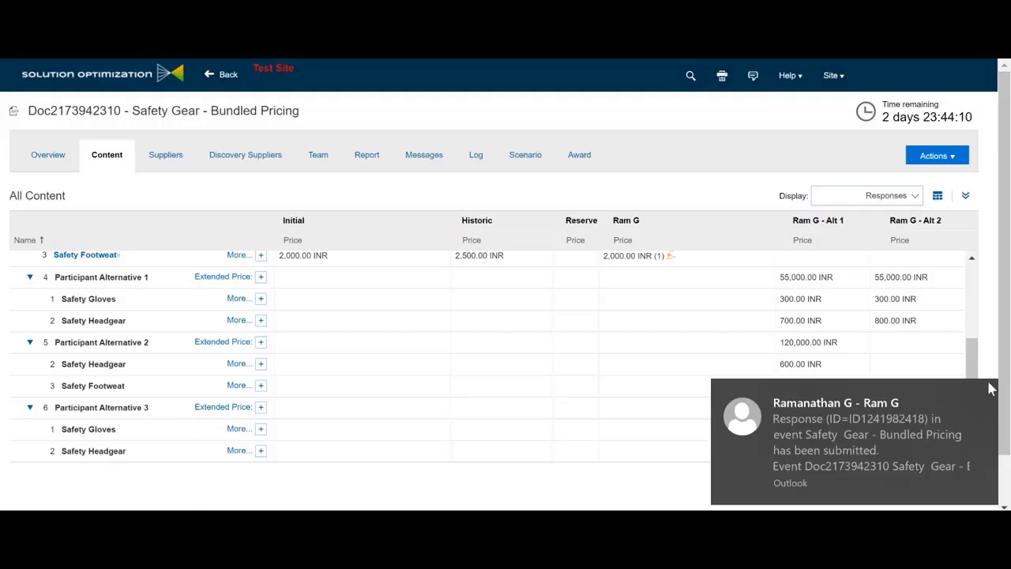
click(985, 392)
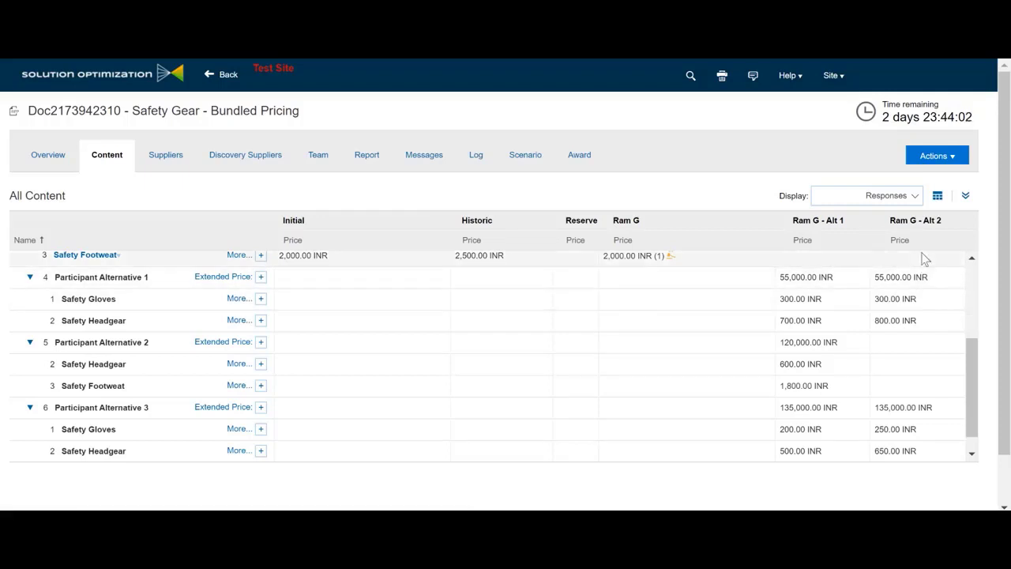
scroll(967, 375, down, 1)
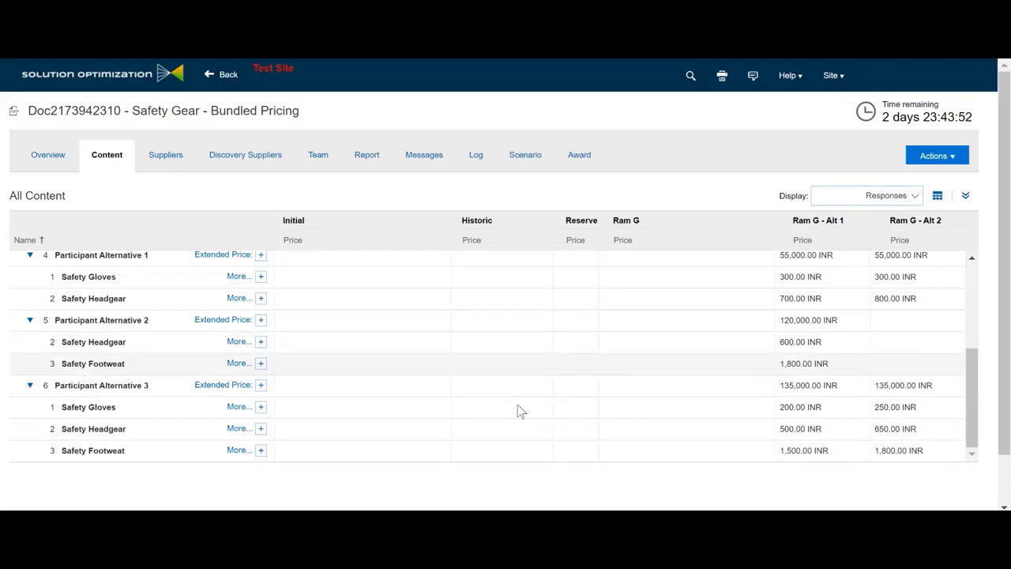
drag(975, 420, 983, 393)
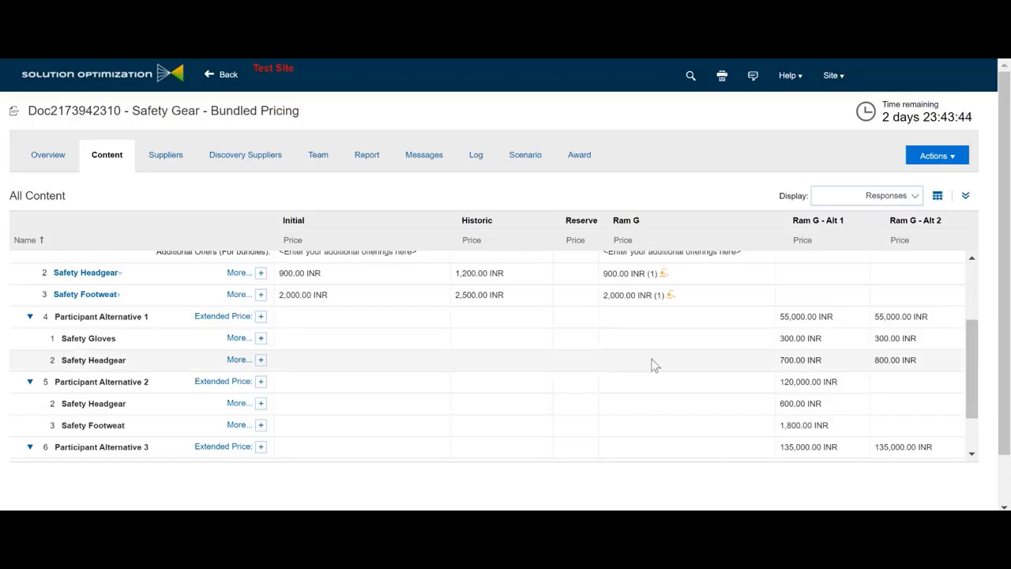
click(261, 338)
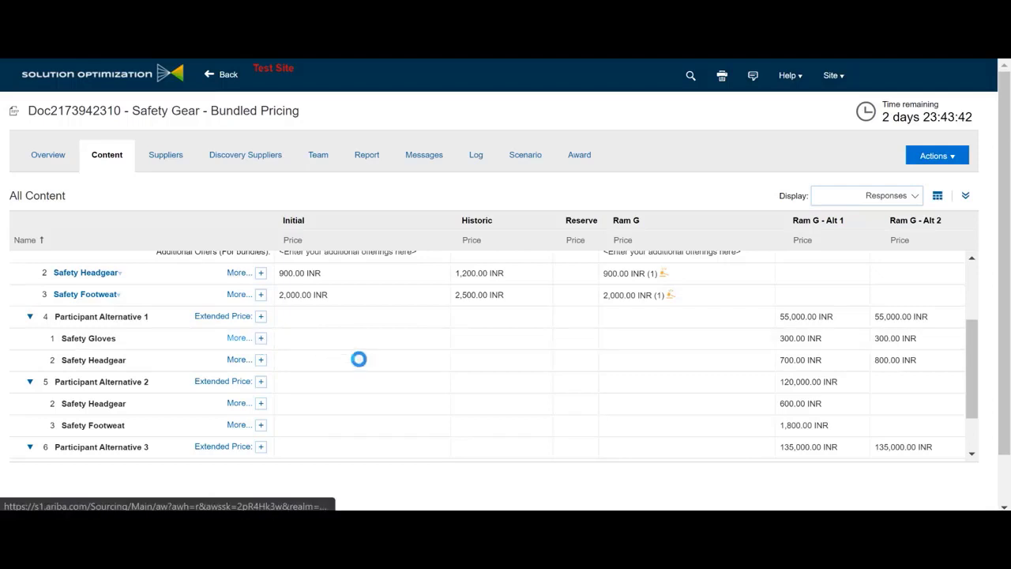
scroll(241, 333, down, 2)
scroll(241, 338, up, 2)
click(235, 339)
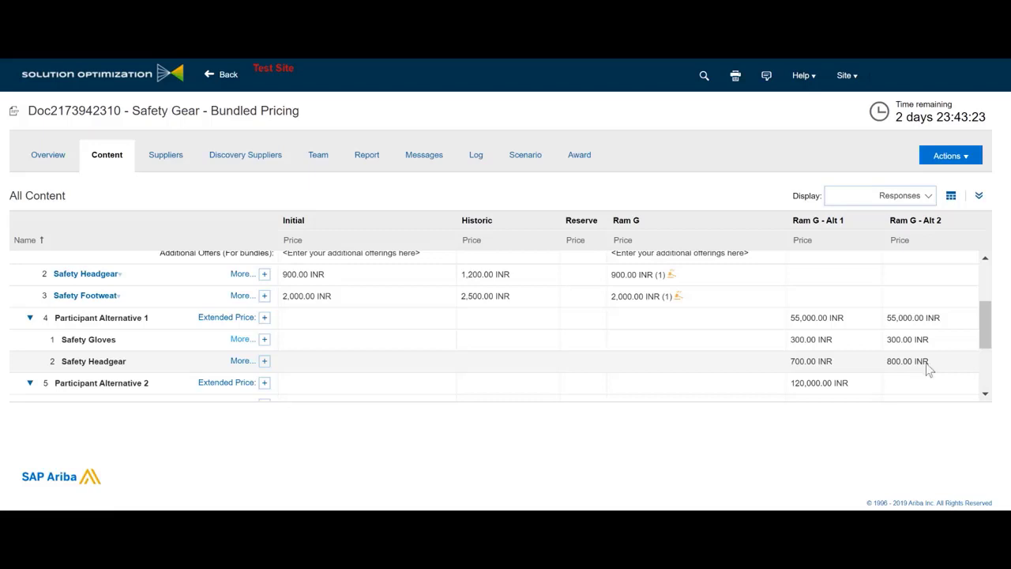
View the Overview tab of draft event 'SO Request for Proposal (Advanced)' in US Dollar
drag(986, 323, 993, 376)
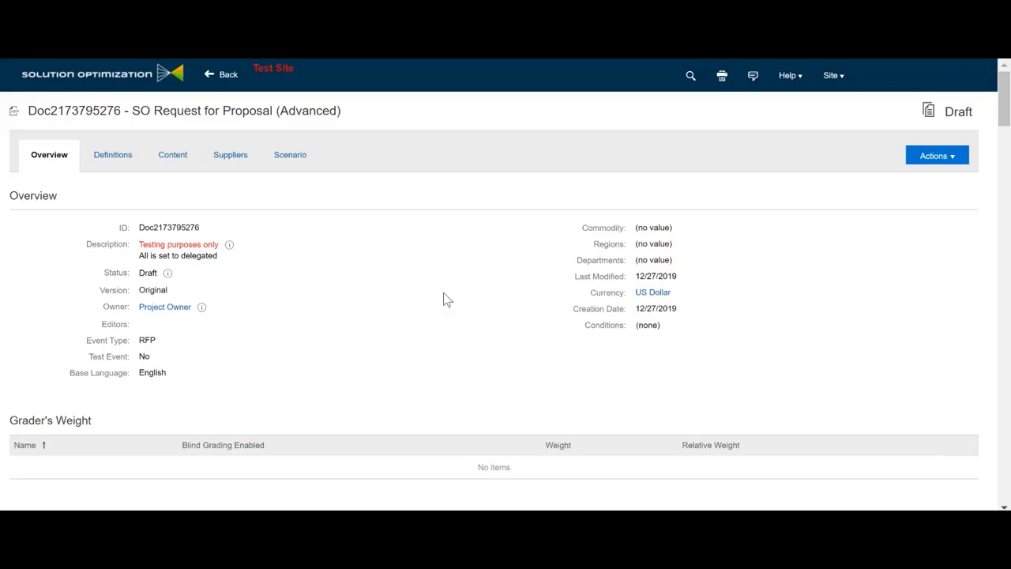
Search the page for 'alter' and highlight the alternative-response and bundle rules set to Yes
key(ctrl+f)
text(alter)
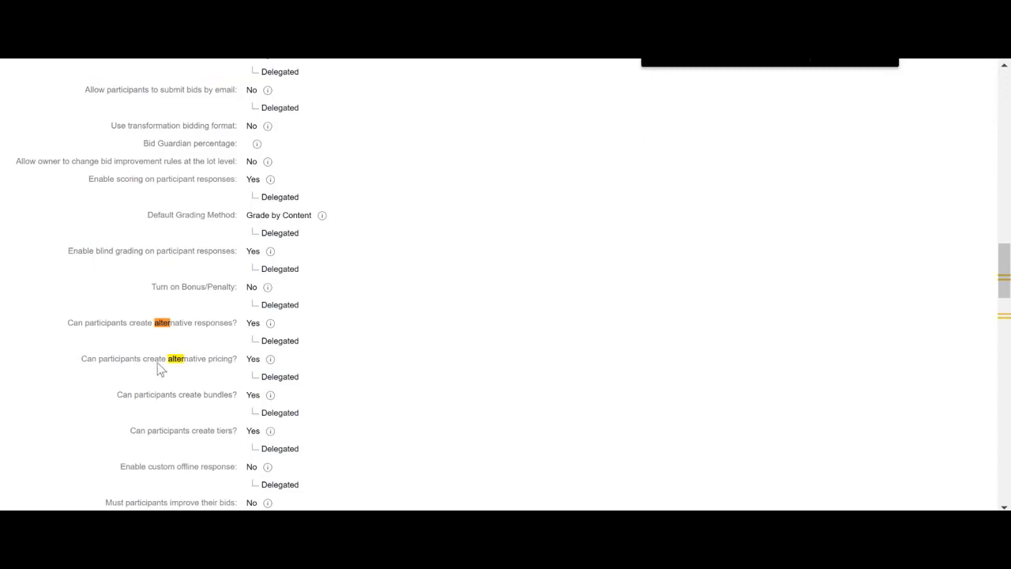
scroll(166, 387, down, 1)
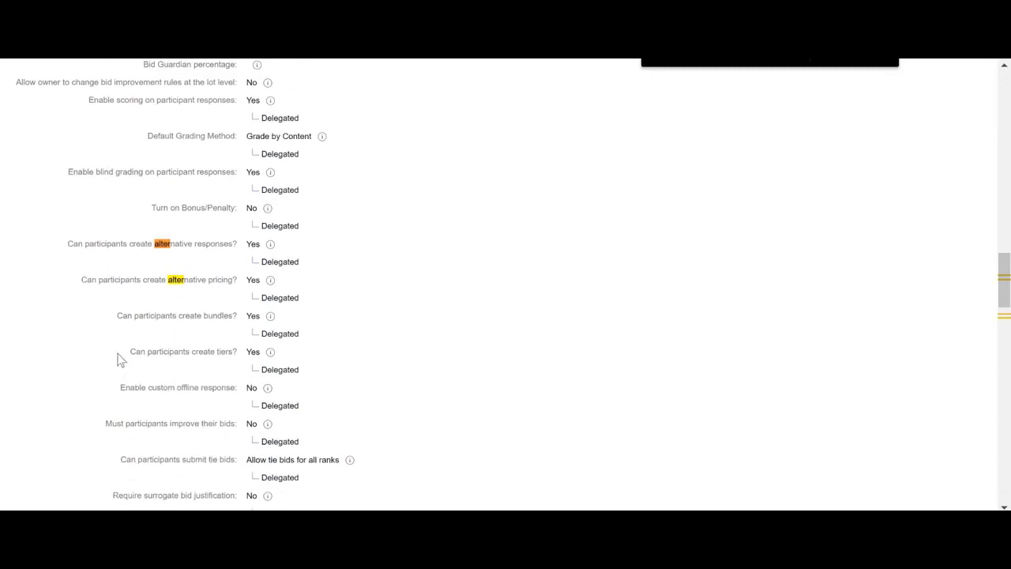
drag(118, 316, 239, 317)
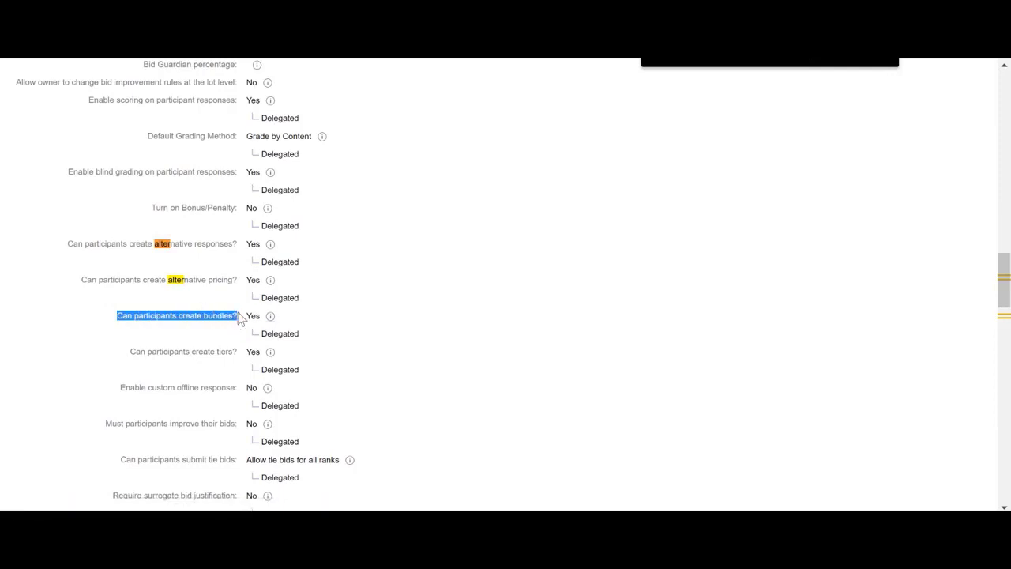
double_click(254, 316)
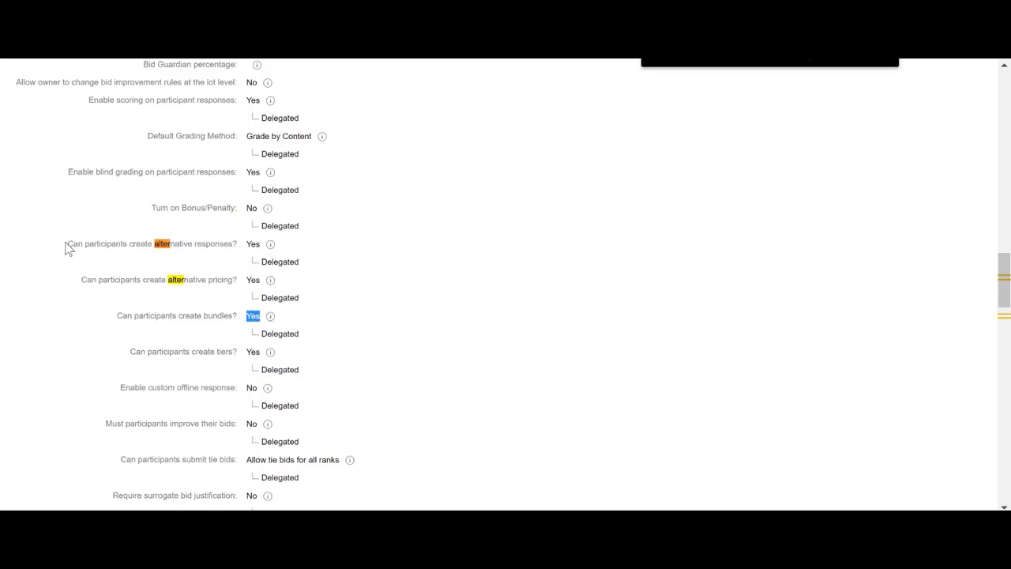
drag(68, 246, 112, 251)
click(84, 253)
drag(63, 248, 248, 244)
double_click(252, 244)
drag(84, 247, 183, 297)
drag(116, 317, 235, 324)
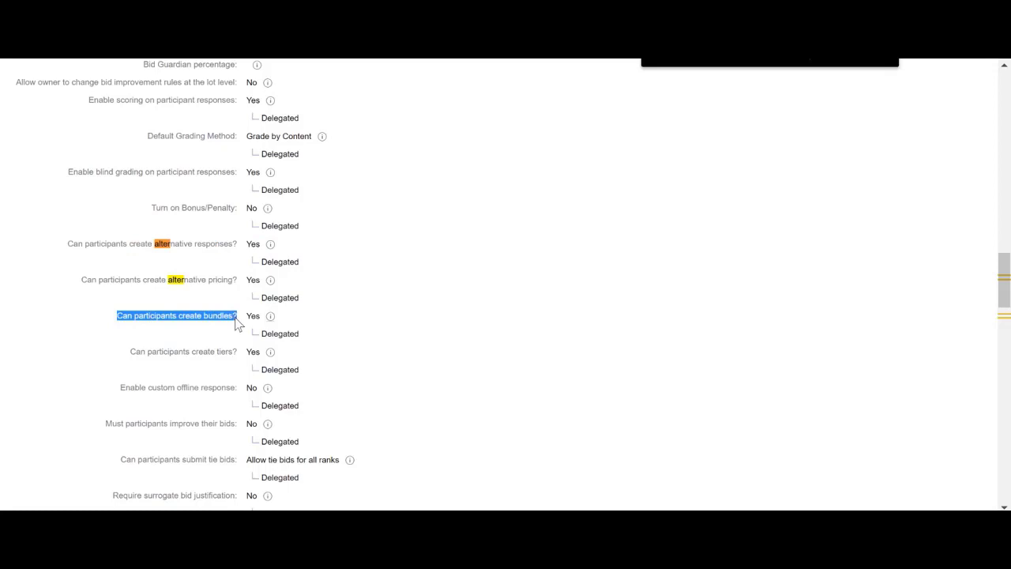